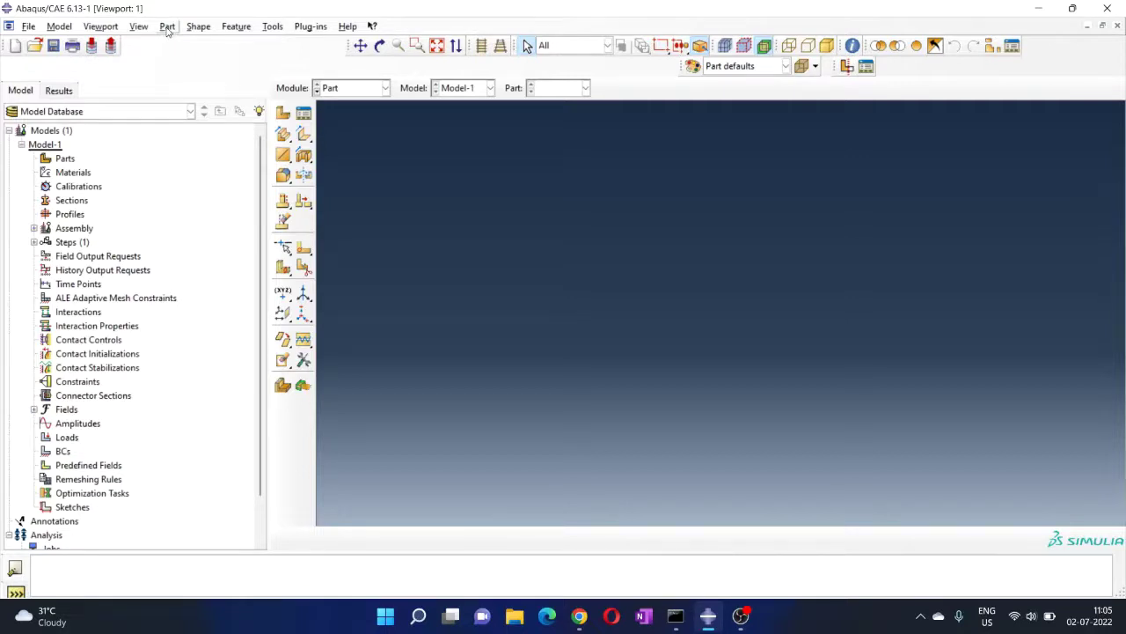
- Create a 3D deformable solid part named plate with an extrusion base feature and start its section sketch
left_click(168, 27)
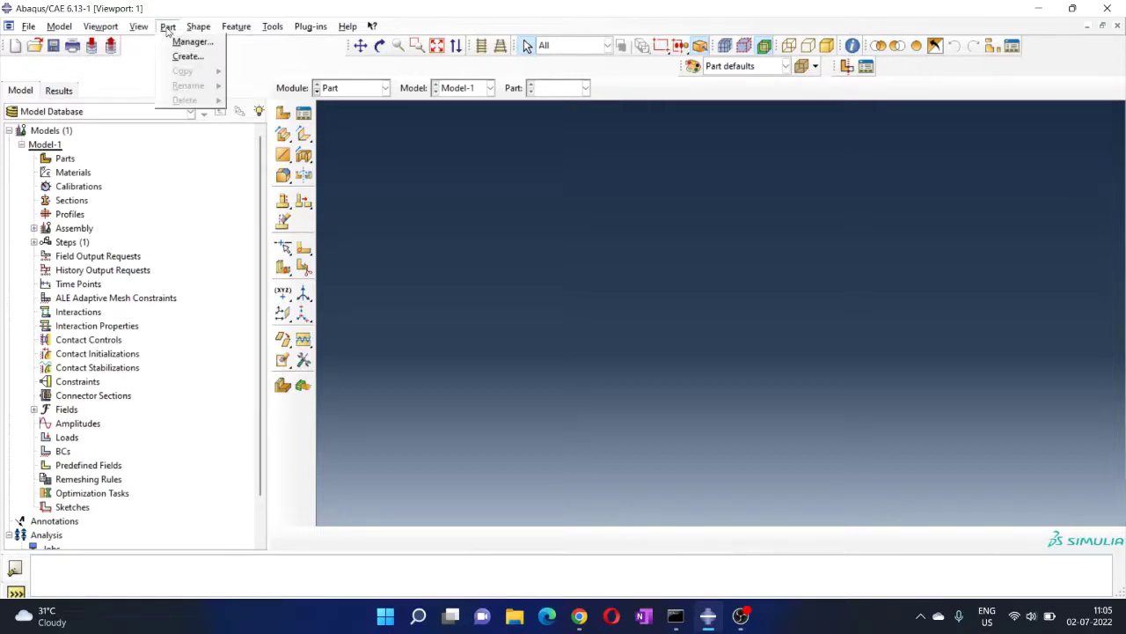
left_click(203, 57)
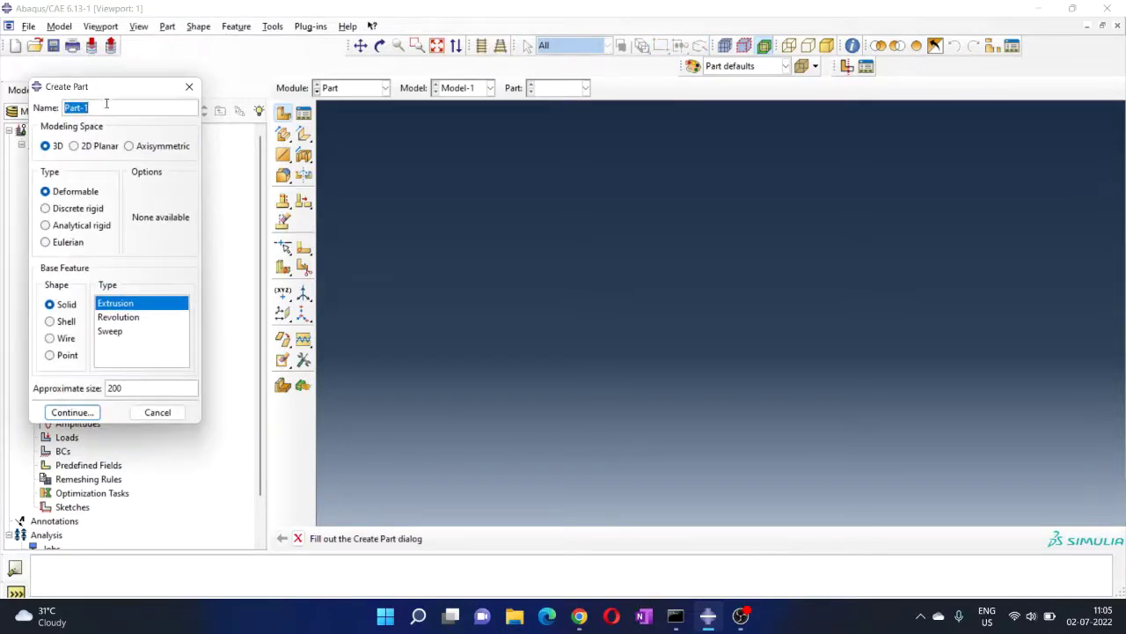
left_click(111, 109)
key("BackSpace")
key("BackSpace")
key("BackSpace")
key("BackSpace")
key("BackSpace")
key("BackSpace")
type("plate")
left_click(134, 388)
left_click(71, 413)
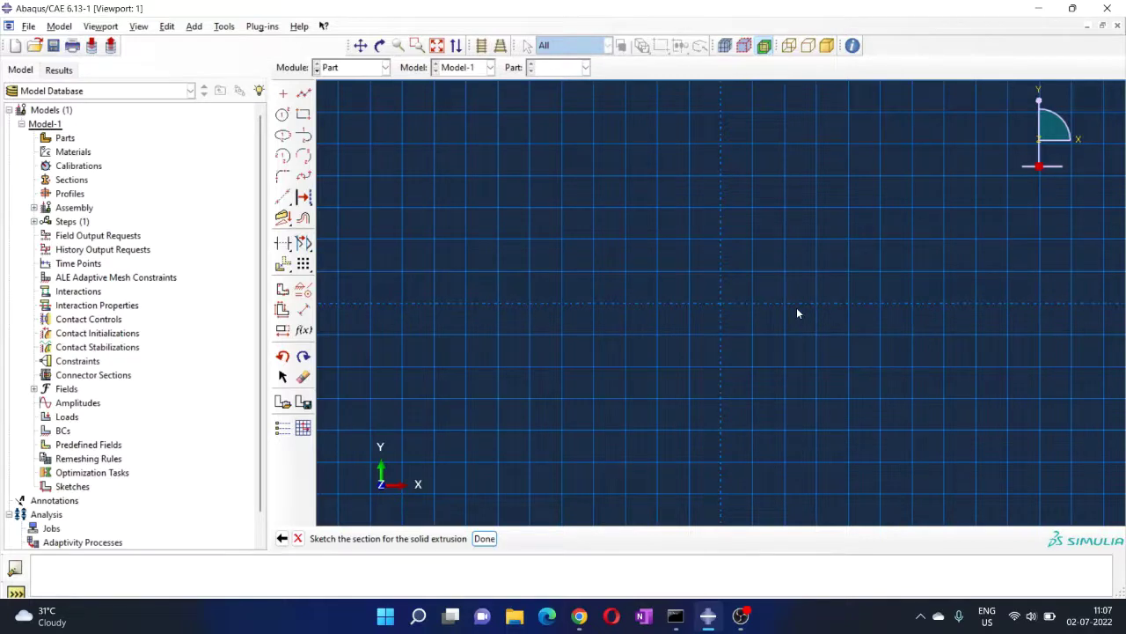
- Sketch a rectangle about 70 wide and 50 high around the sketch origin as the plate's section
left_click(303, 115)
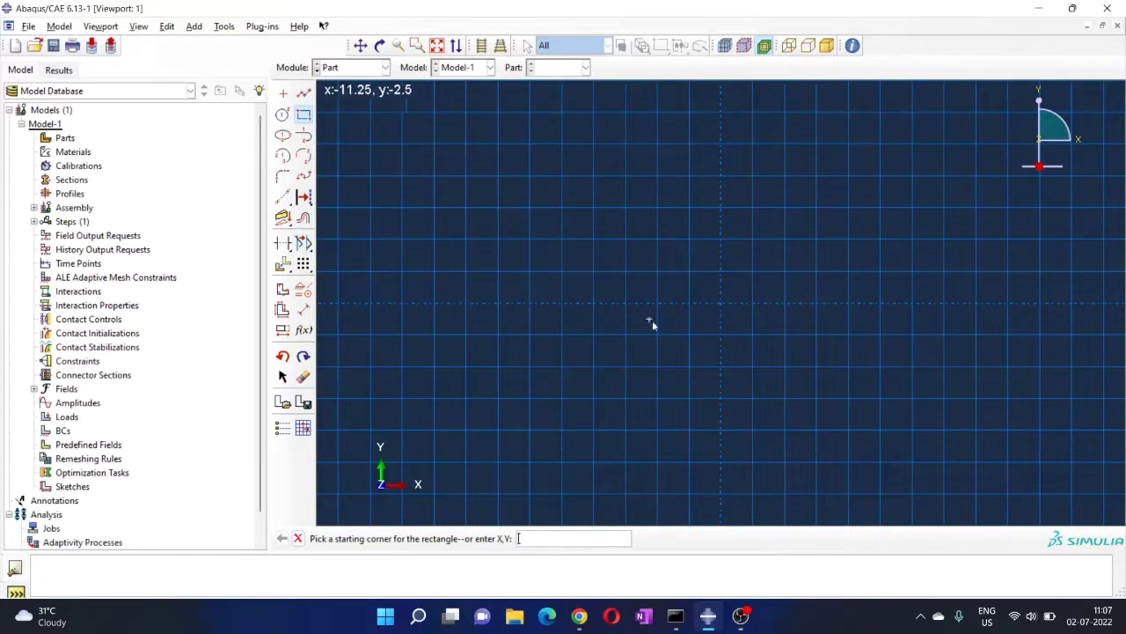
left_click(498, 150)
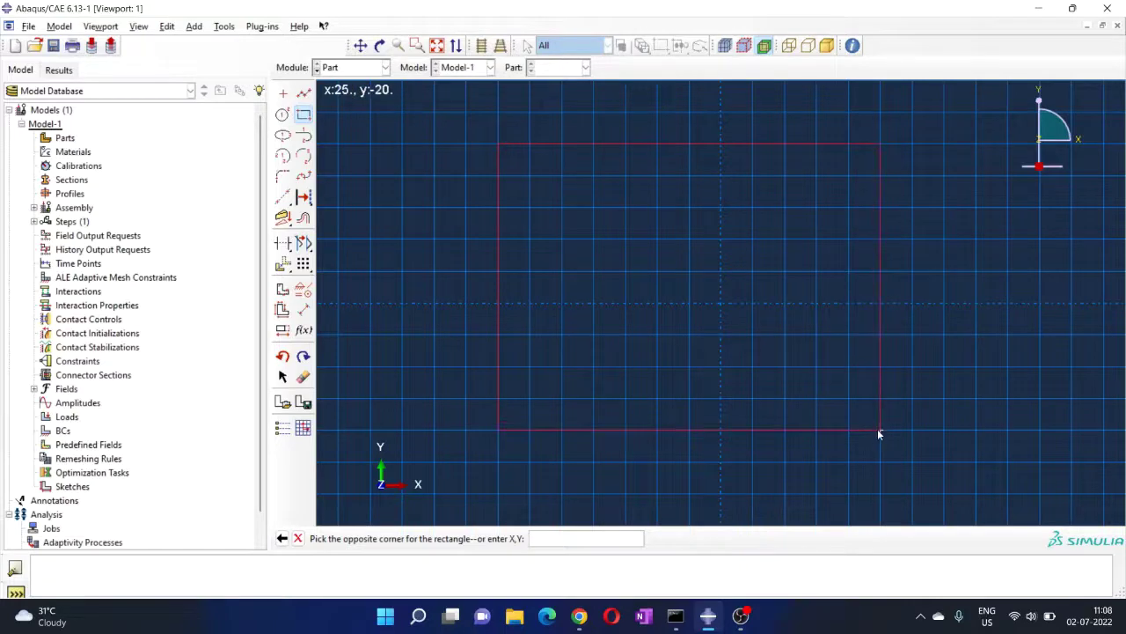
left_click(944, 459)
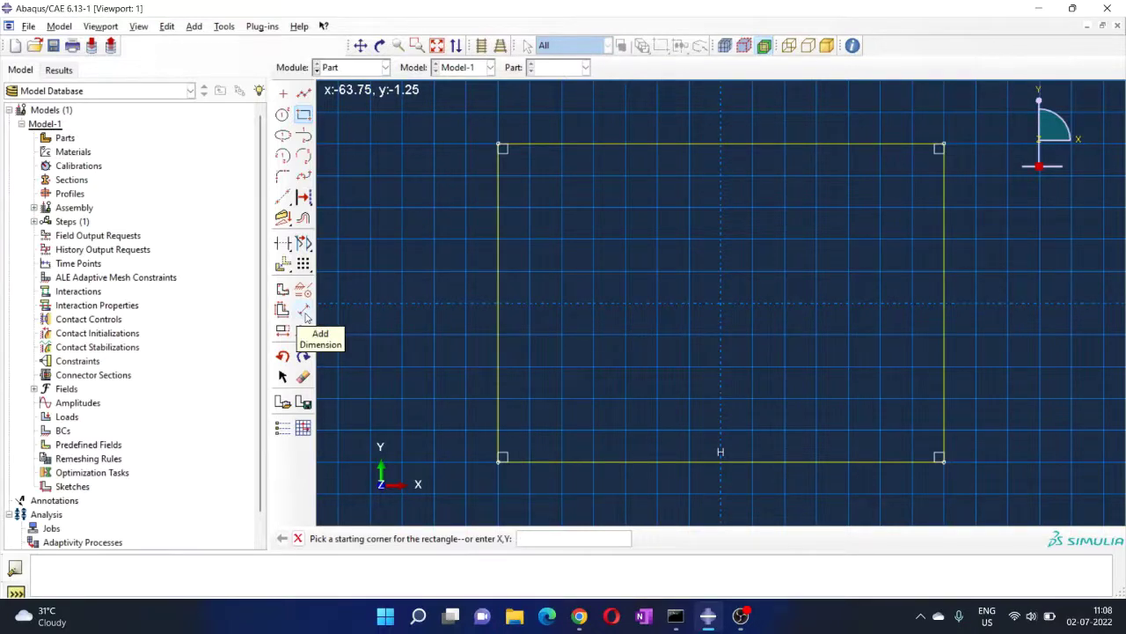
- Dimension the rectangle's left vertical edge and set its length to 40
left_click(305, 312)
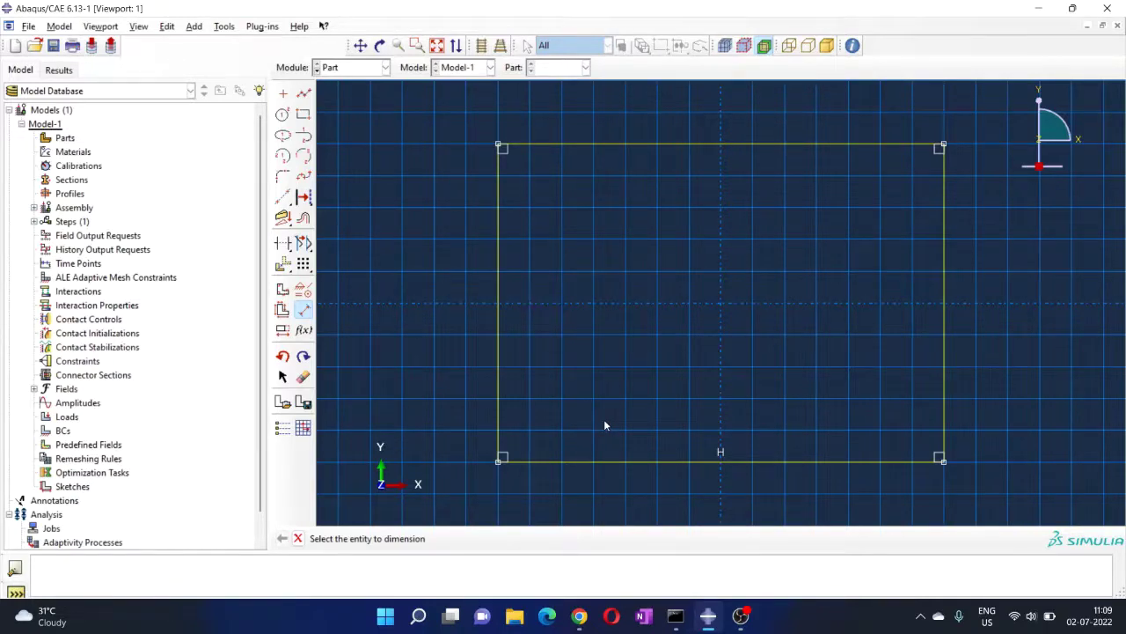
left_click(499, 278)
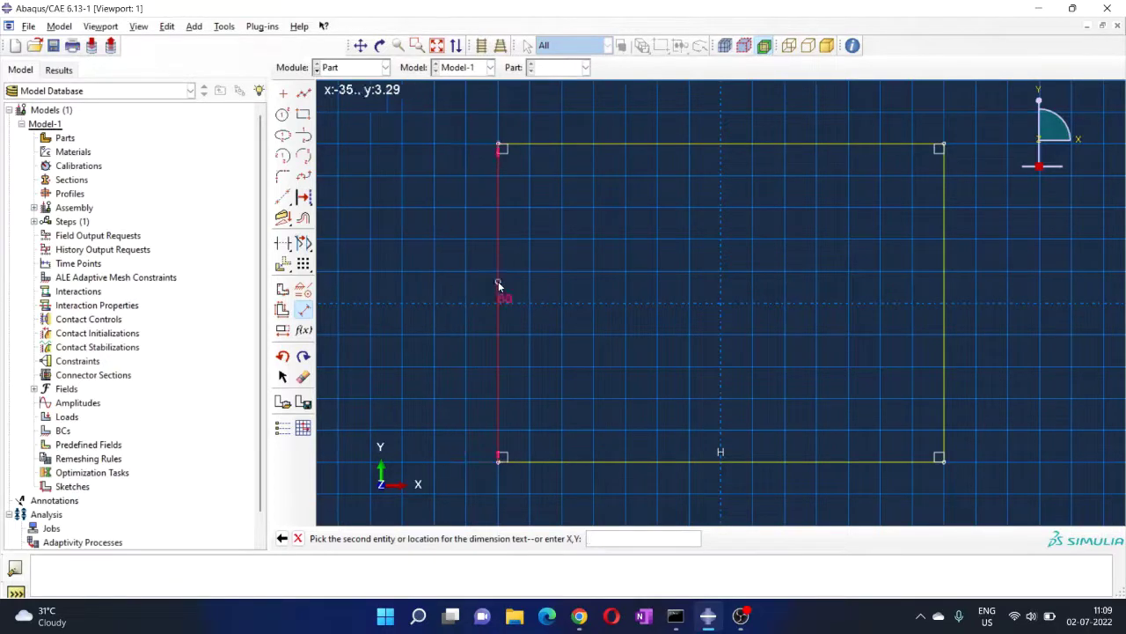
left_click(442, 301)
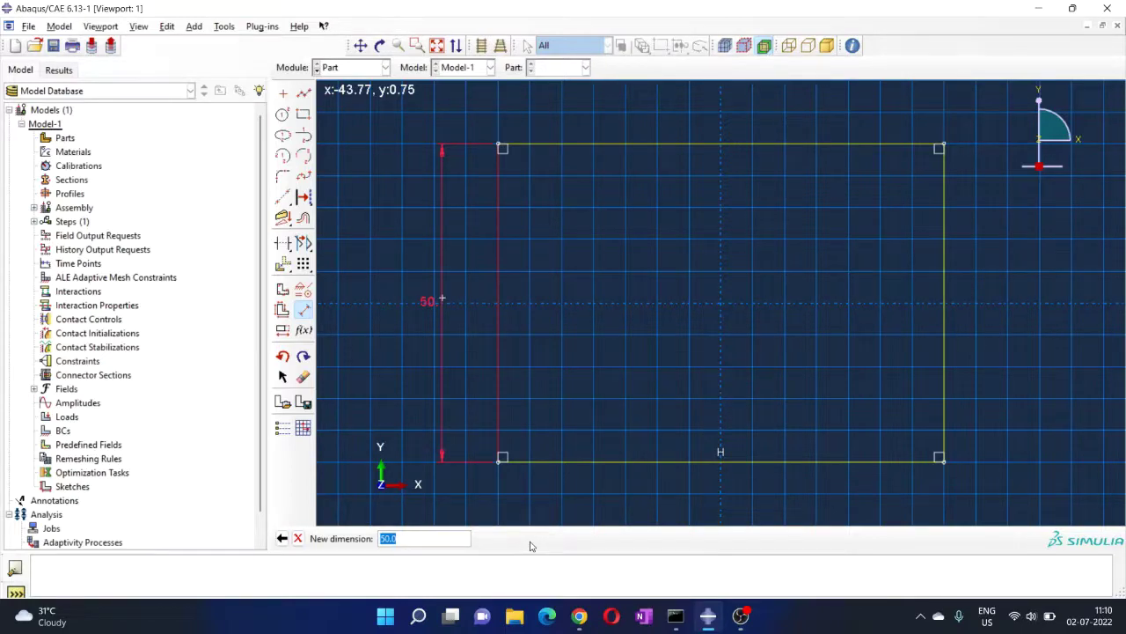
left_click(449, 534)
key("BackSpace")
key("BackSpace")
type("0")
key("Return")
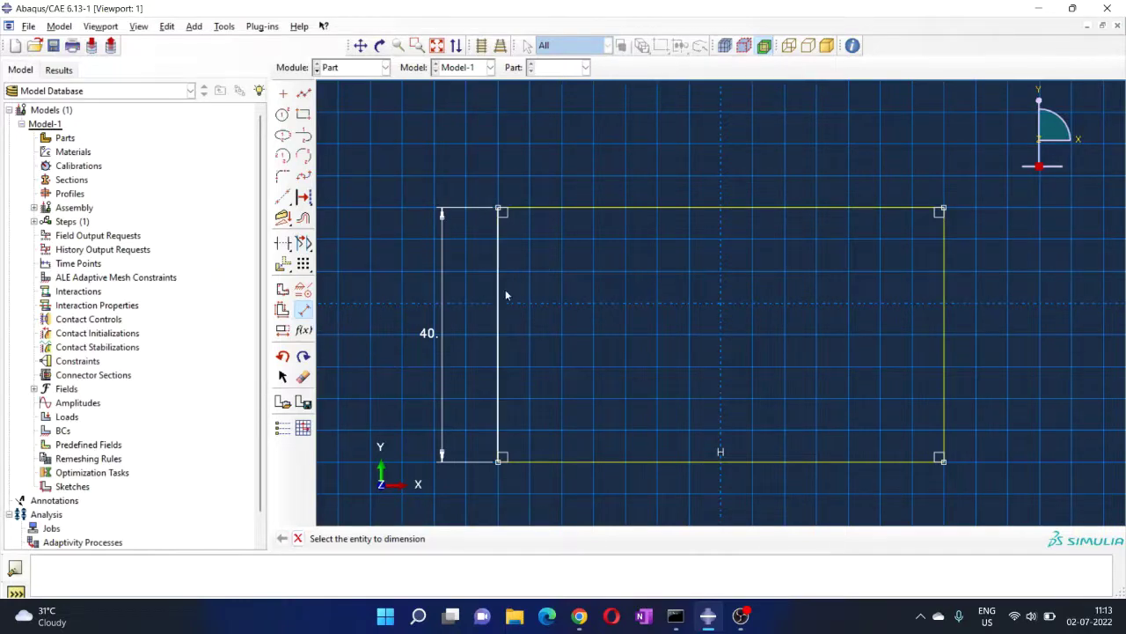
- Dimension the rectangle's top horizontal edge, set its length to 80, and leave the dimension tool
left_click(638, 210)
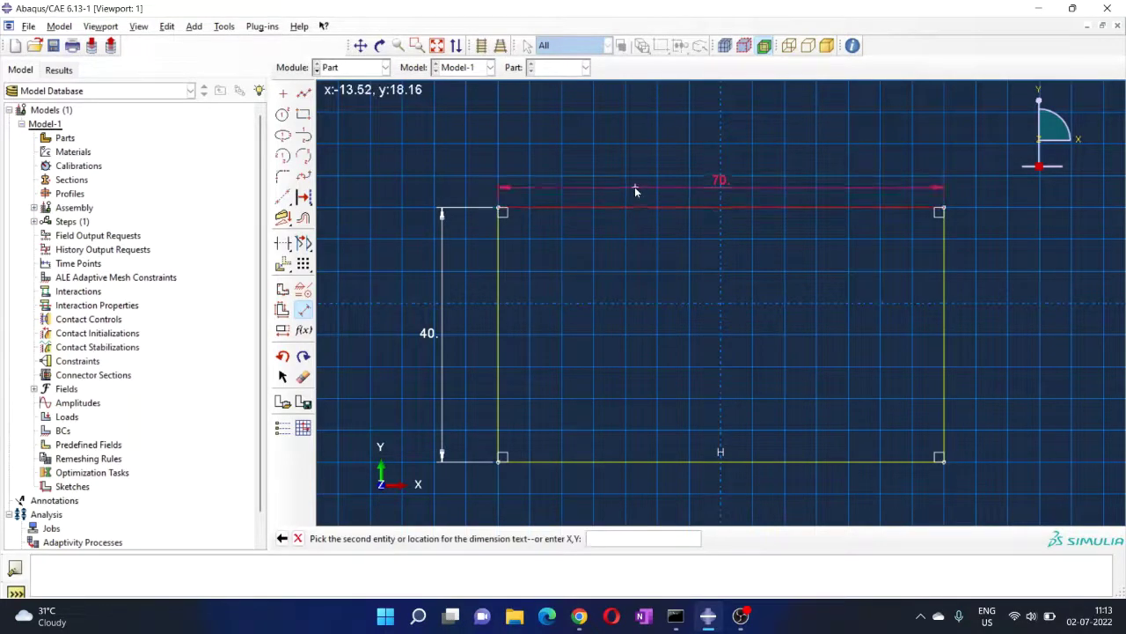
left_click(635, 167)
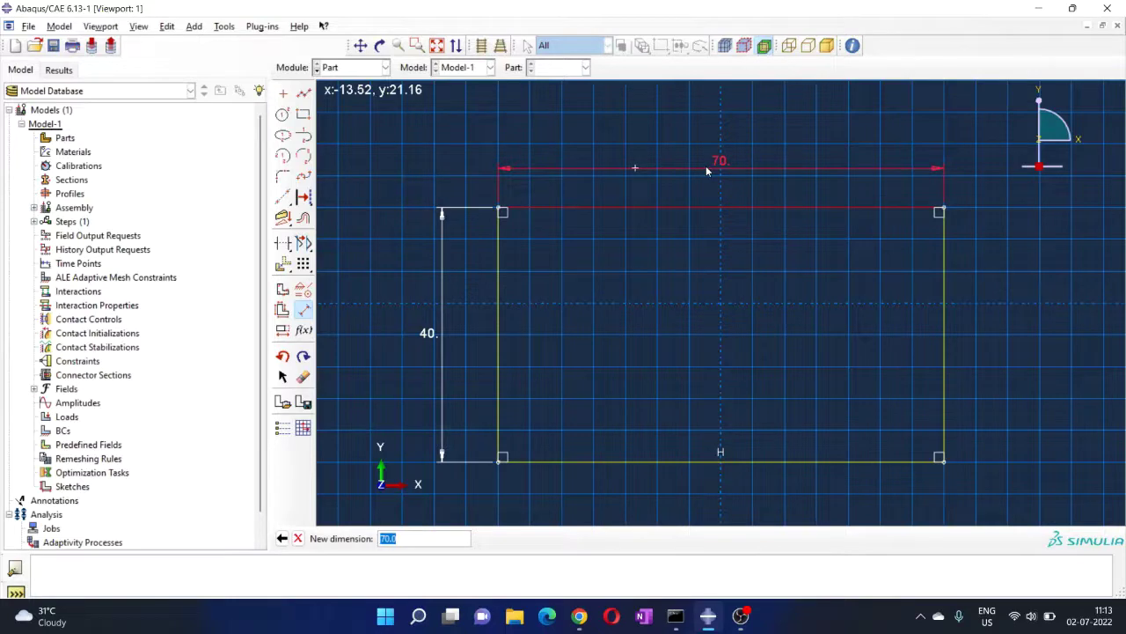
left_click(413, 541)
key("BackSpace")
key("BackSpace")
key("BackSpace")
key("BackSpace")
type("80")
key("Return")
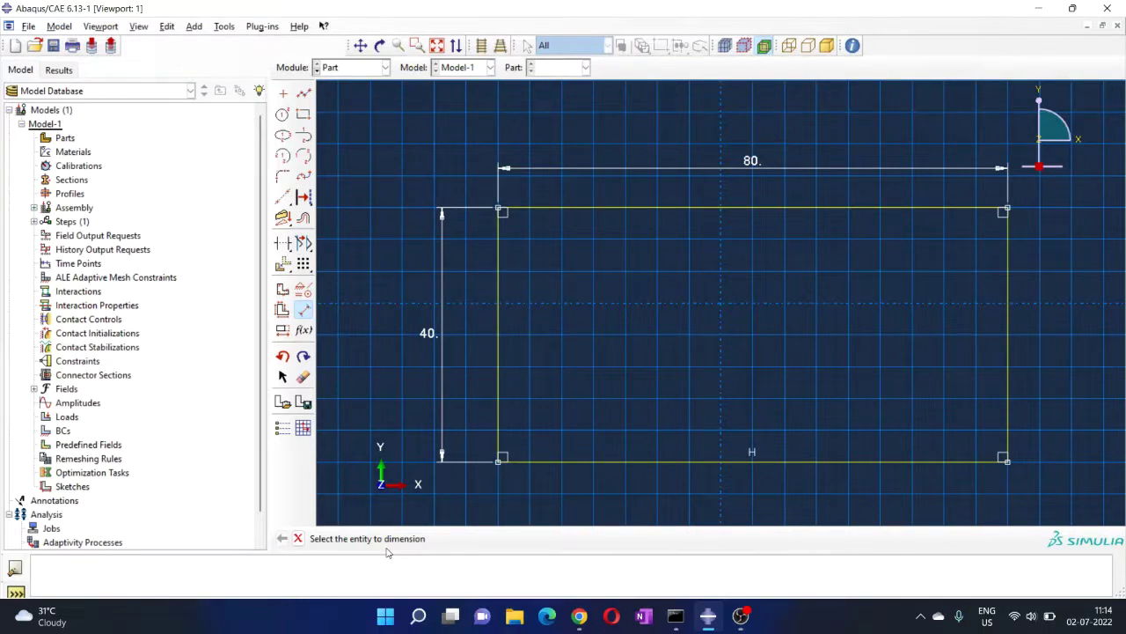
left_click(298, 538)
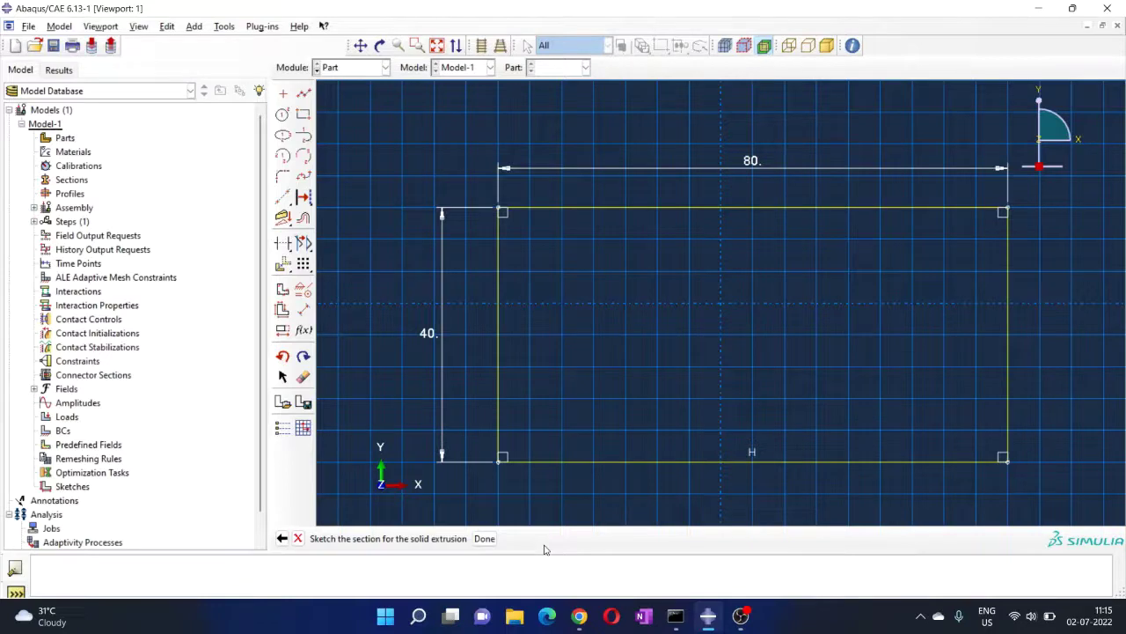
- Finish the section sketch and extrude the rectangle to a depth of 5
left_click(490, 540)
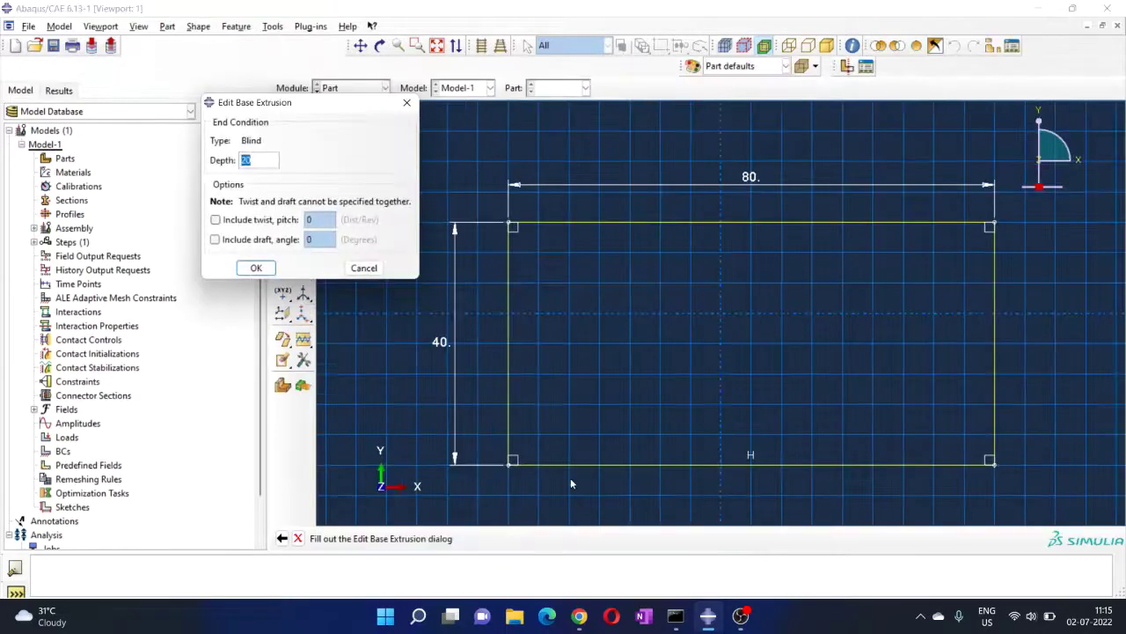
left_click_drag(285, 104, 220, 161)
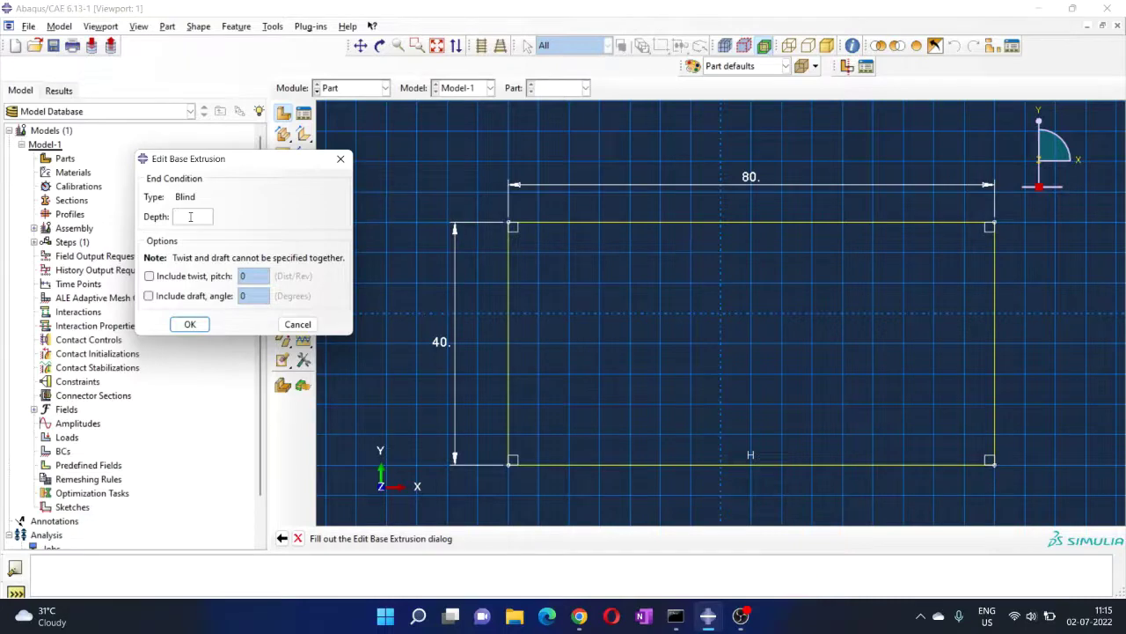
type("5")
left_click(190, 326)
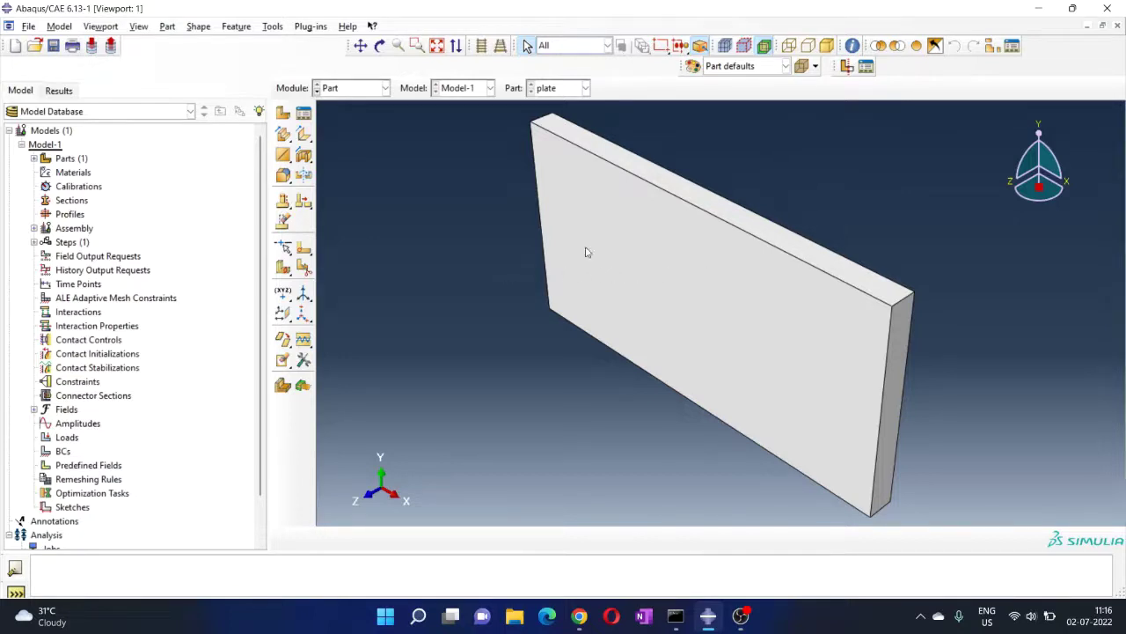
key("F3")
left_click_drag(729, 265, 492, 283)
key("Escape")
key("Escape")
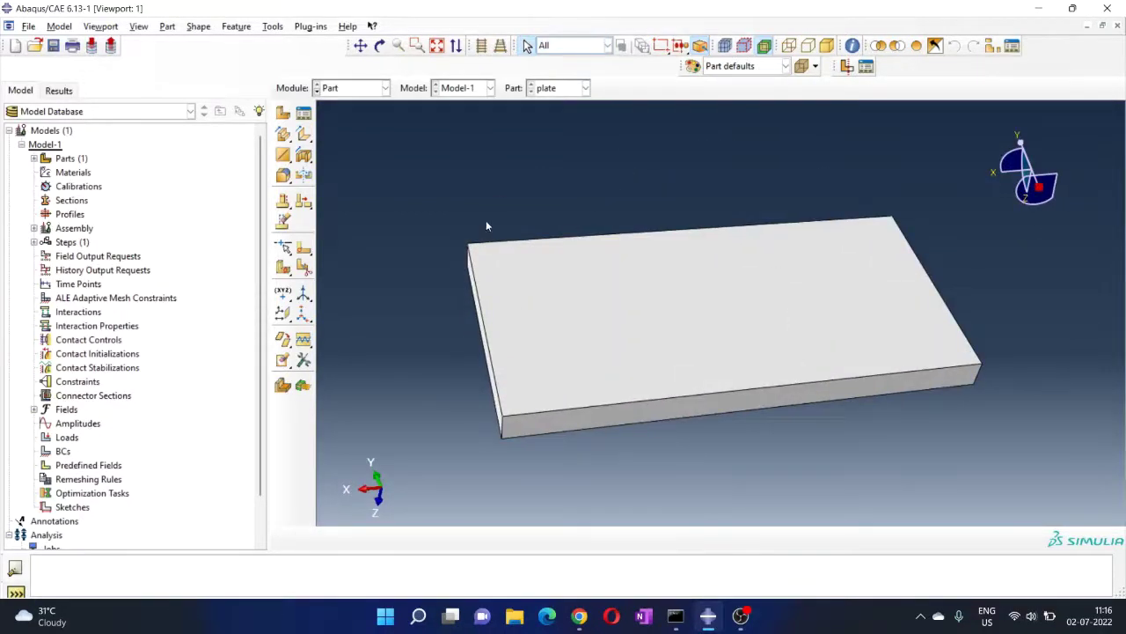